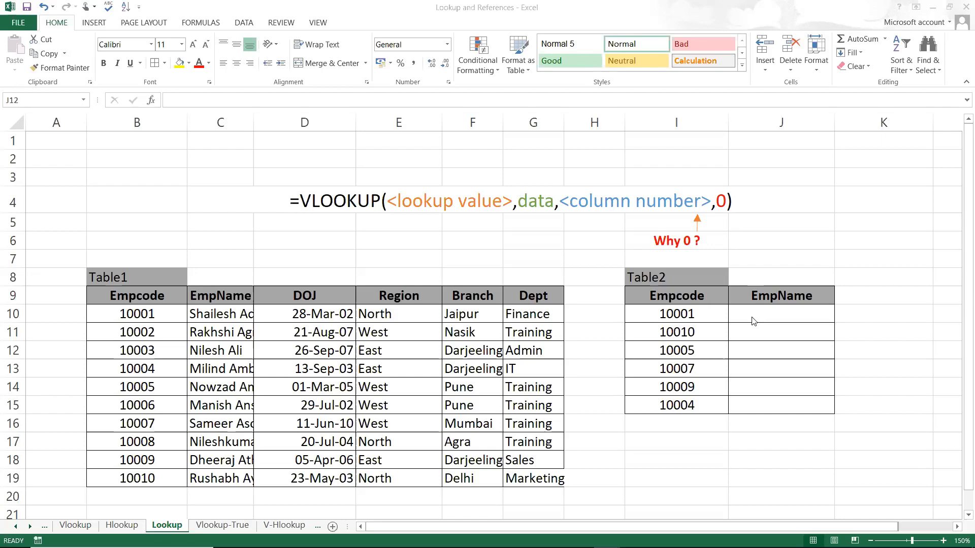
click(752, 317)
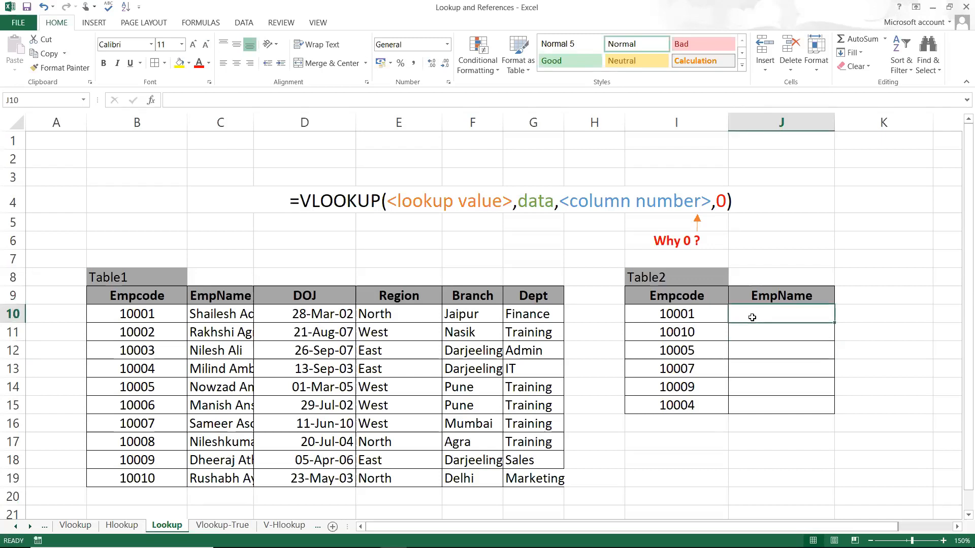
text(=vlo)
key(Tab)
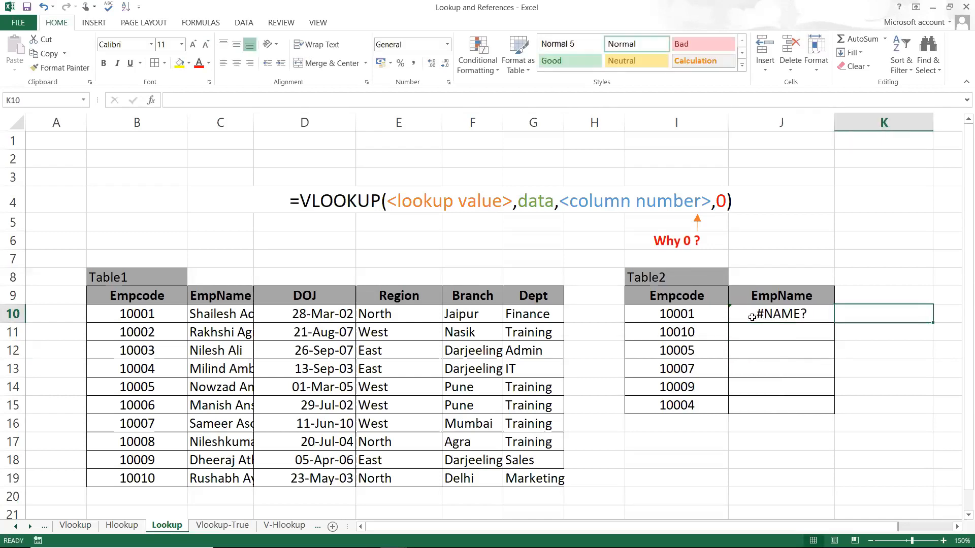
key(Left)
Enter =VLOOKUP(I10,B9:G19,2,0) in cell J10 to fetch the employee name from Table1 by exact match
text(=v)
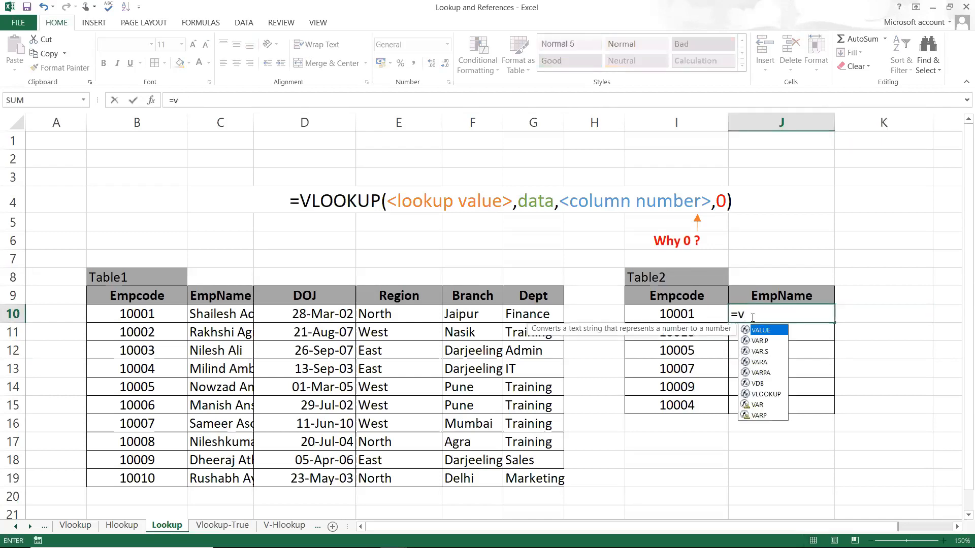
text(l)
key(Tab)
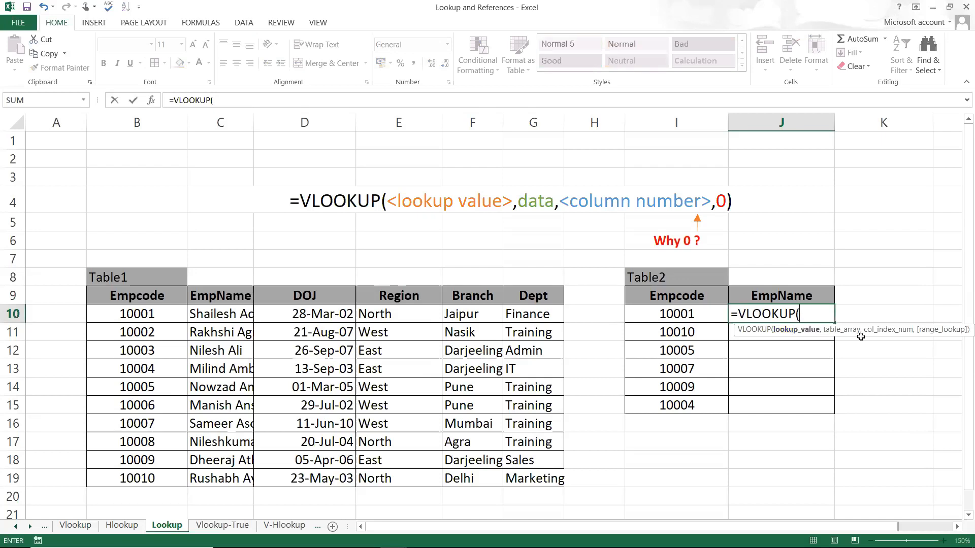
click(688, 316)
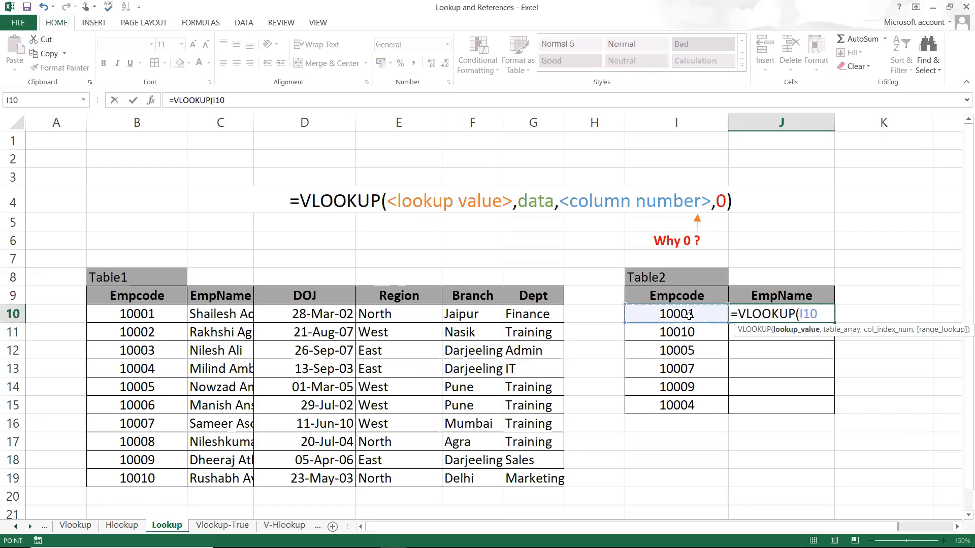
text(,)
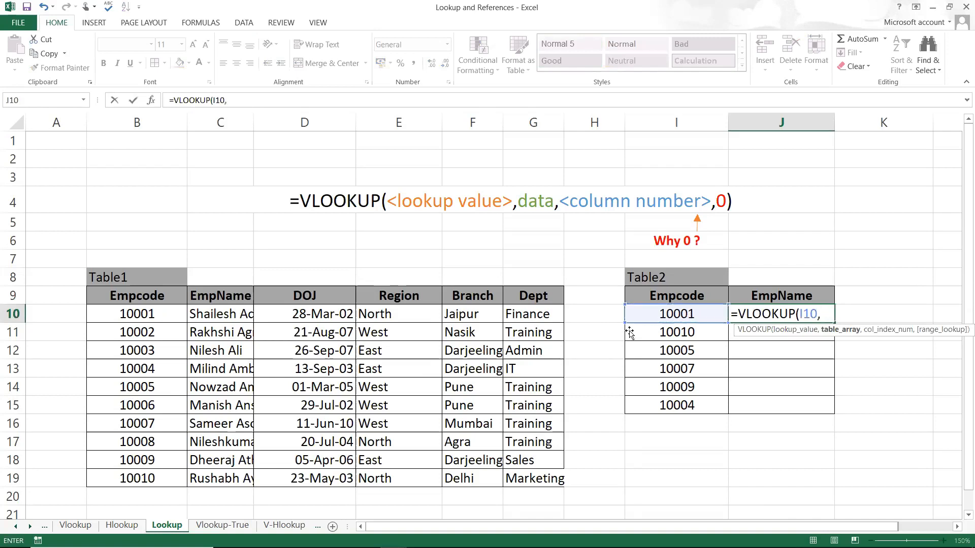
drag(118, 294, 508, 475)
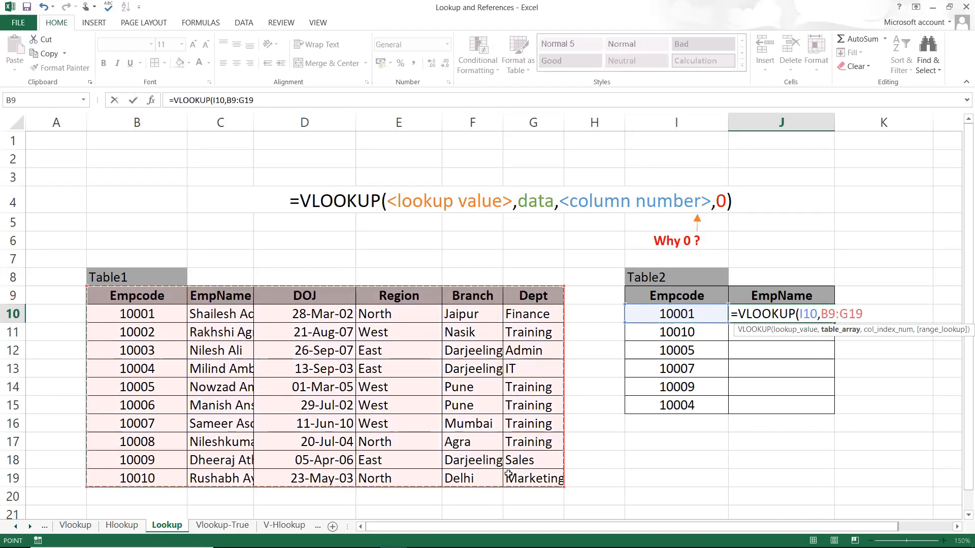
text(,)
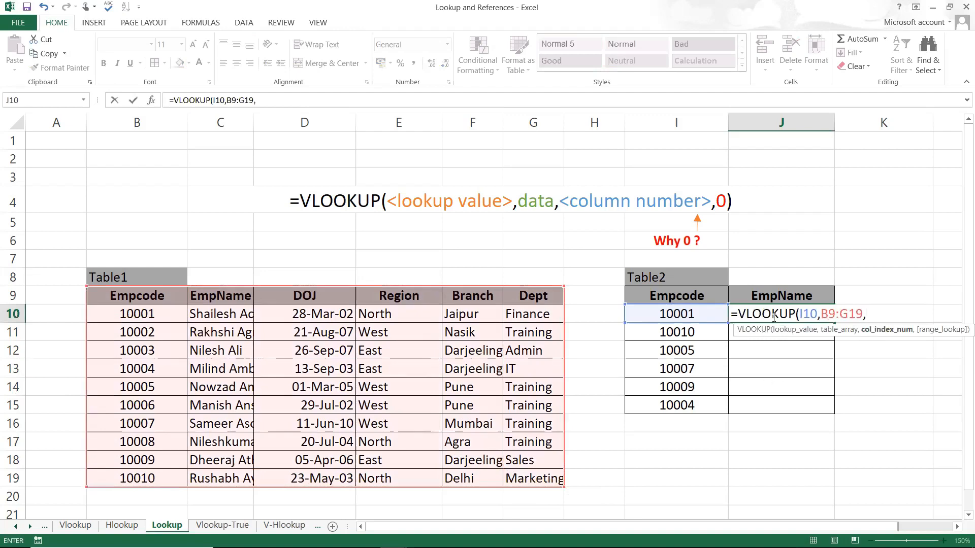
text(2,)
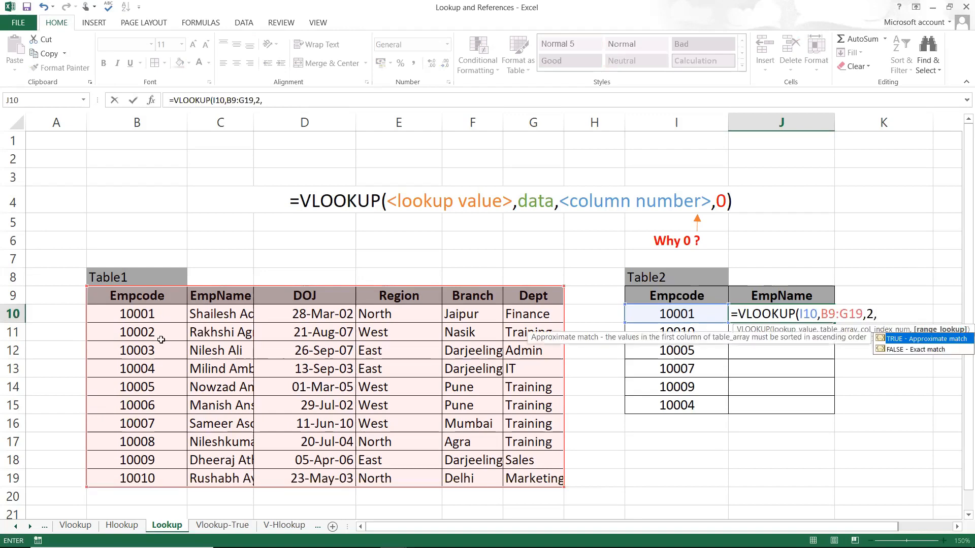
text(0)
text())
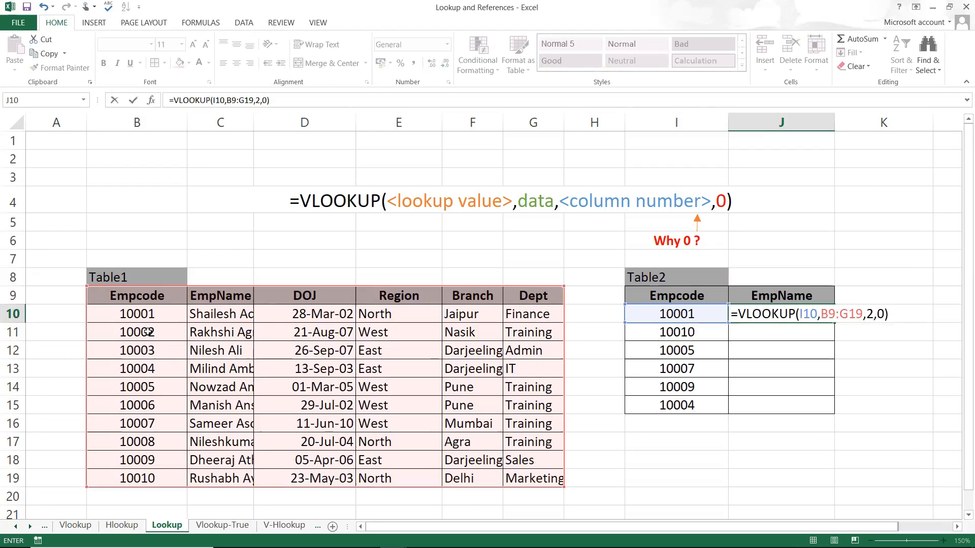
key(Return)
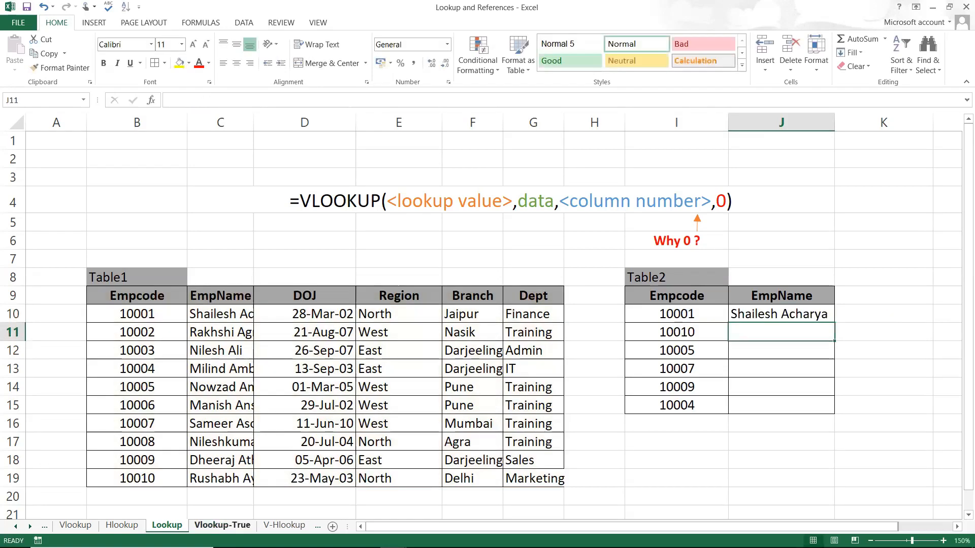
Open the Vlookup-True sheet and examine the empty Grade column and the Loan Amt values
click(222, 525)
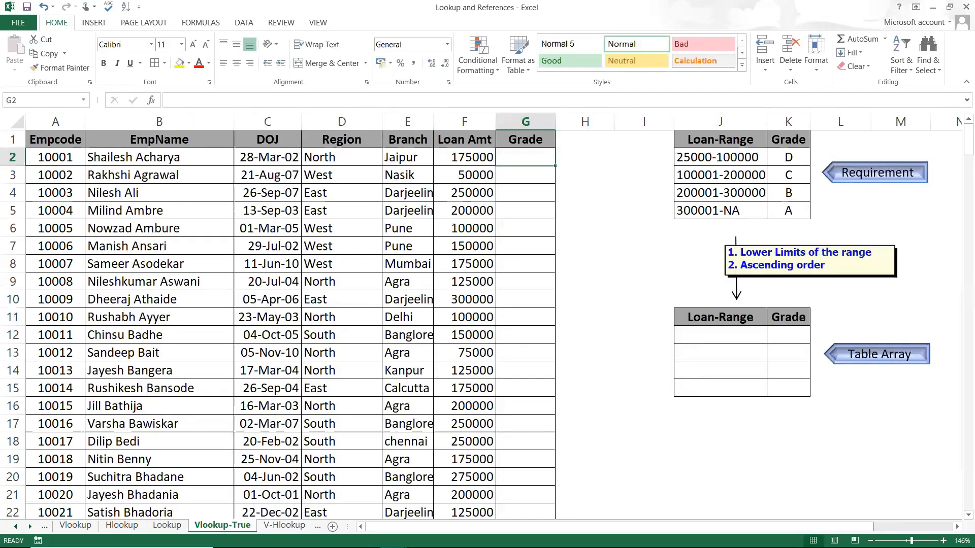
click(270, 342)
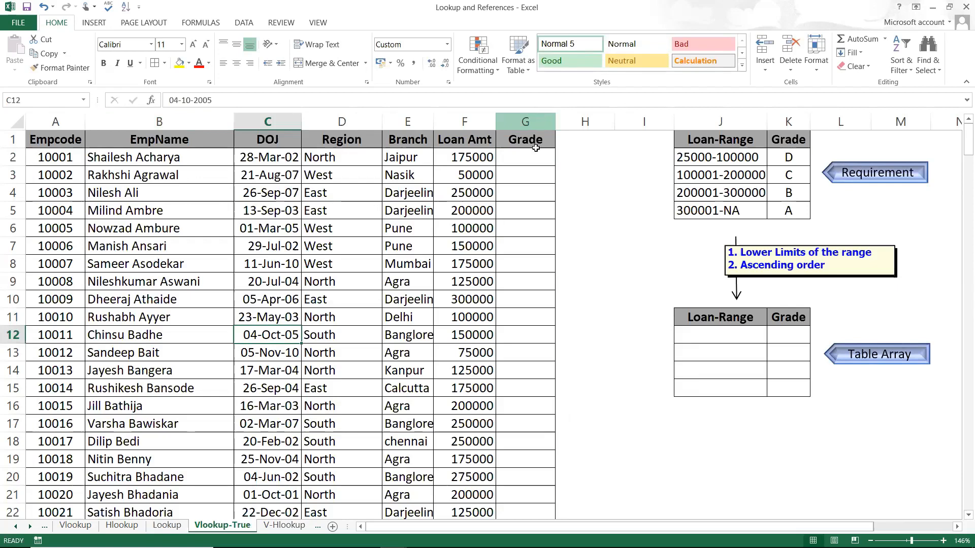
click(538, 118)
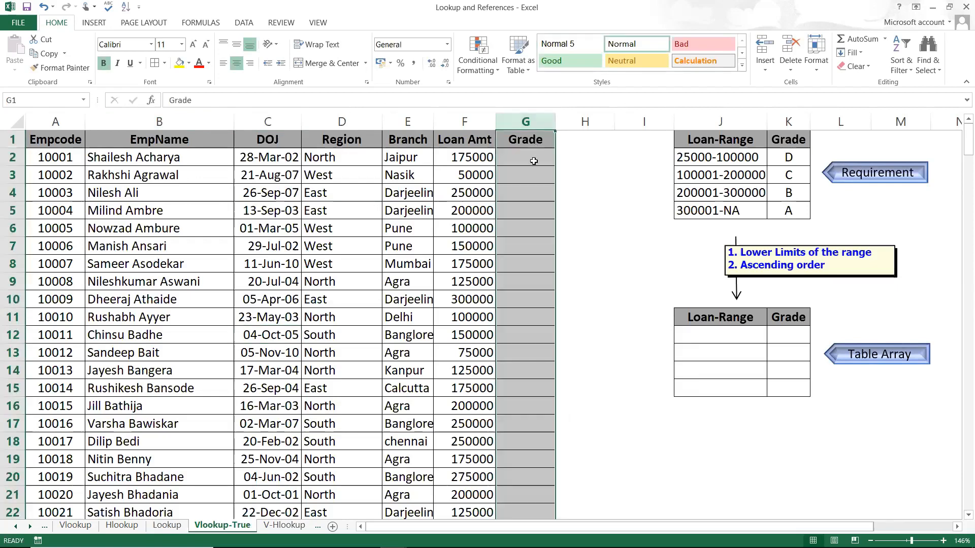
click(534, 161)
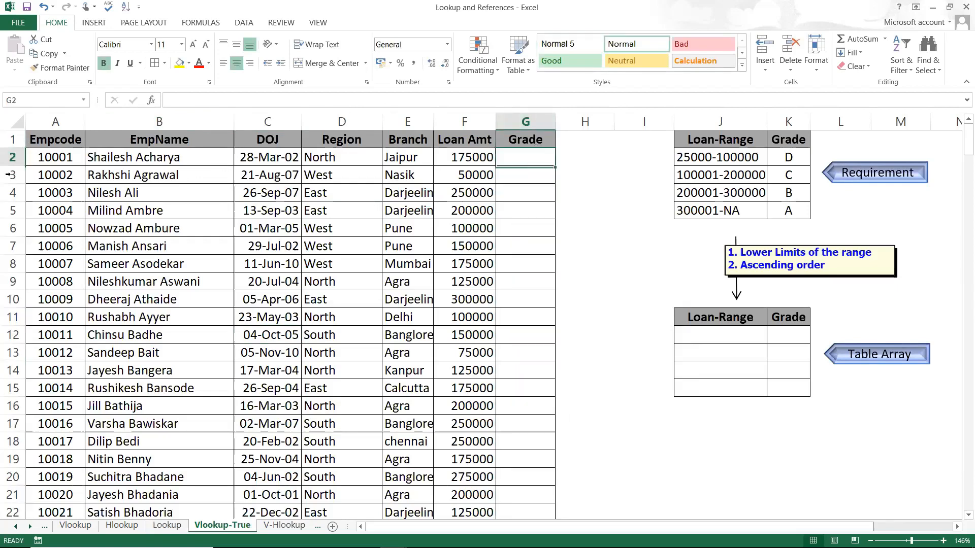
click(473, 120)
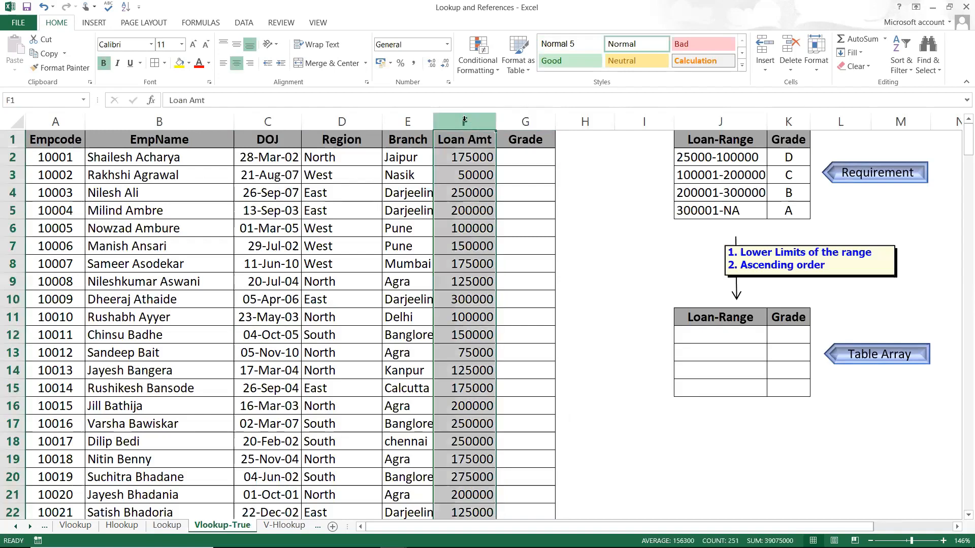
click(454, 210)
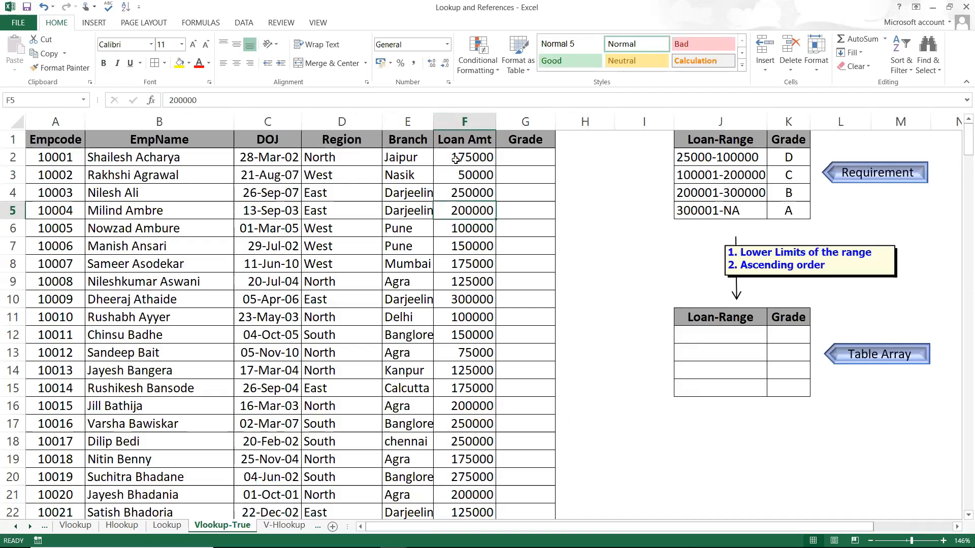
click(456, 159)
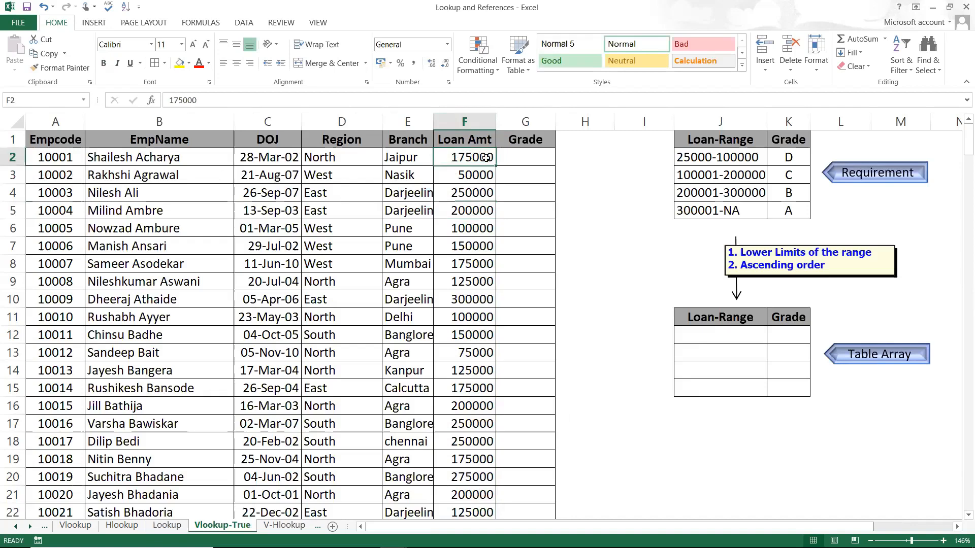
click(485, 175)
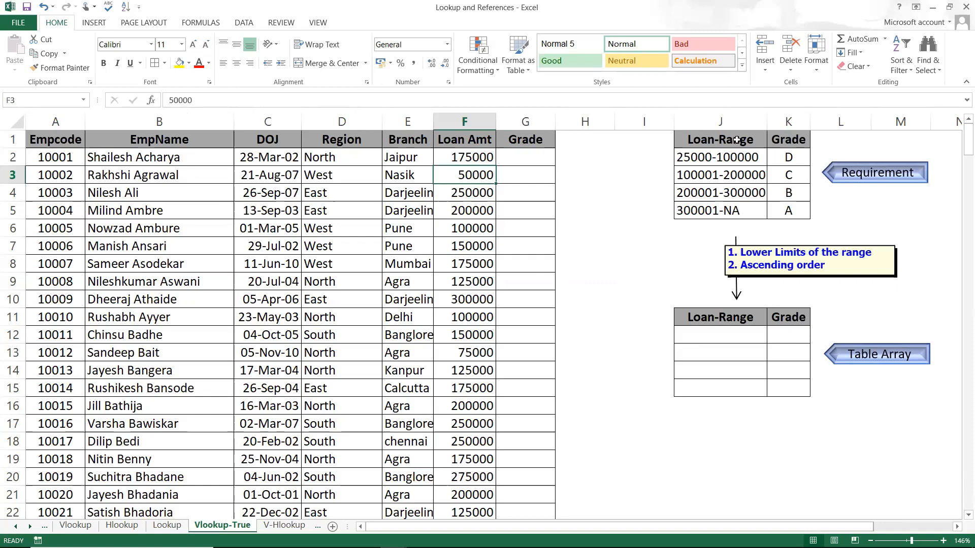
Compare the Loan Amt values with the loan ranges and grades in the Requirement table
drag(695, 143, 775, 209)
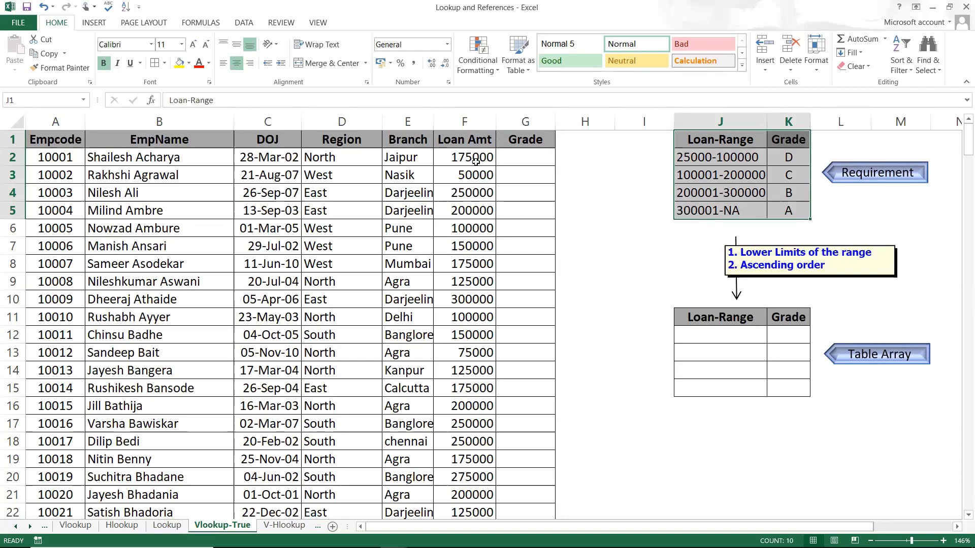
drag(475, 158, 480, 302)
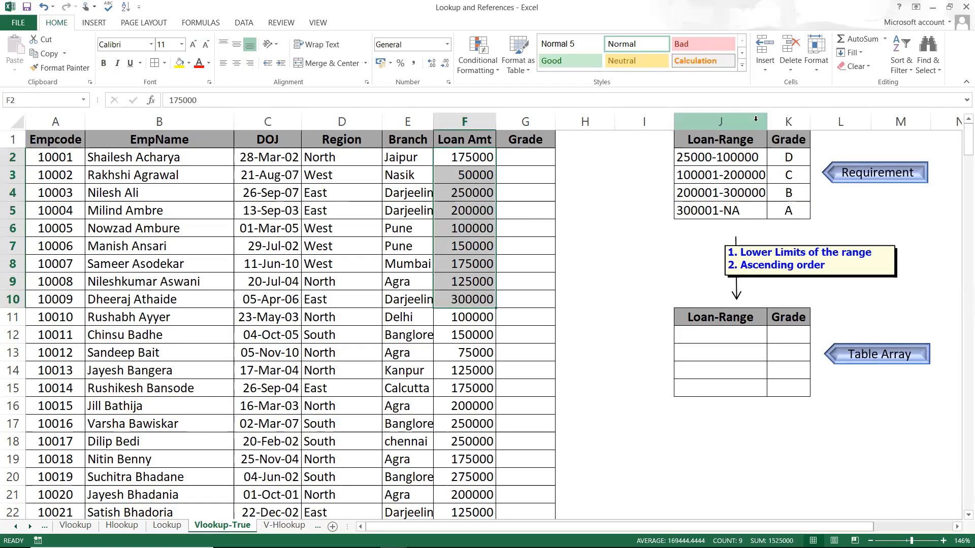
click(523, 122)
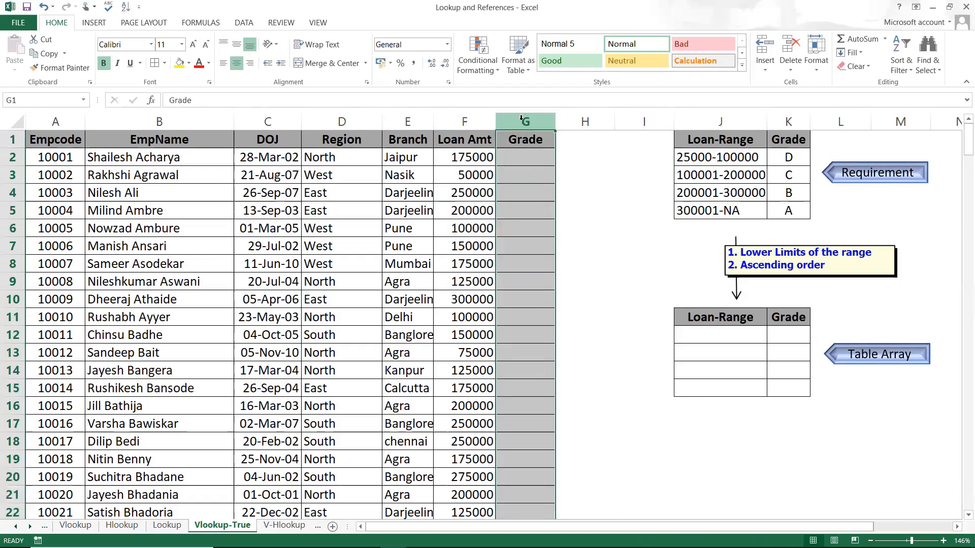
click(475, 120)
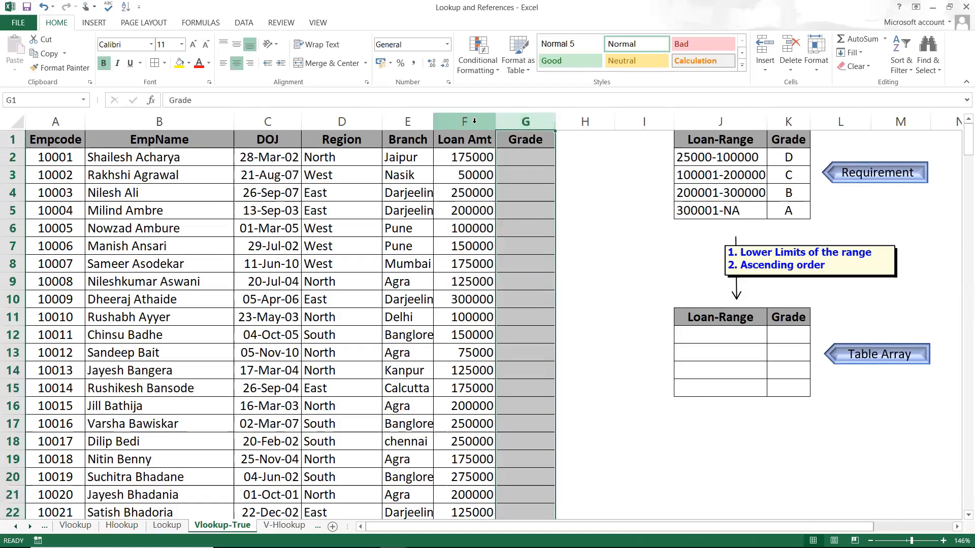
click(475, 121)
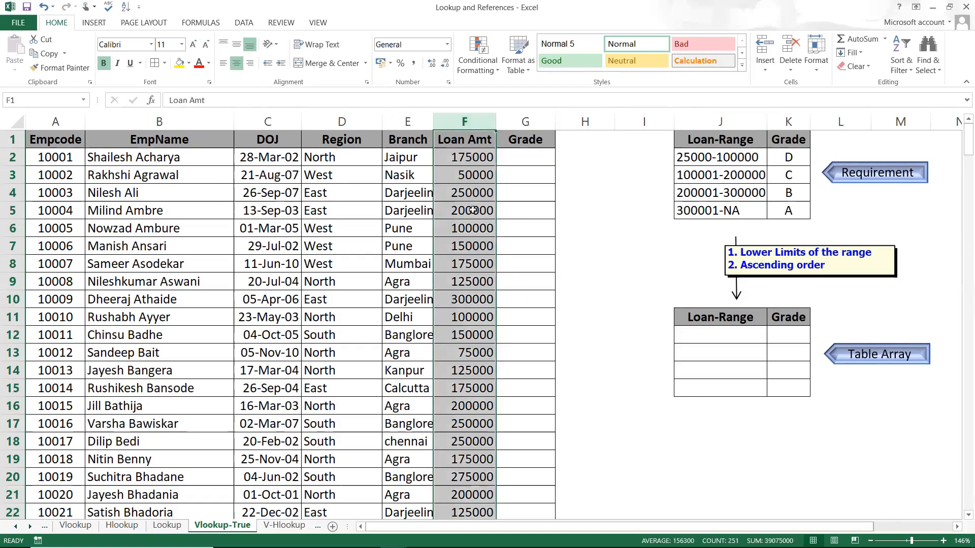
drag(725, 157, 728, 219)
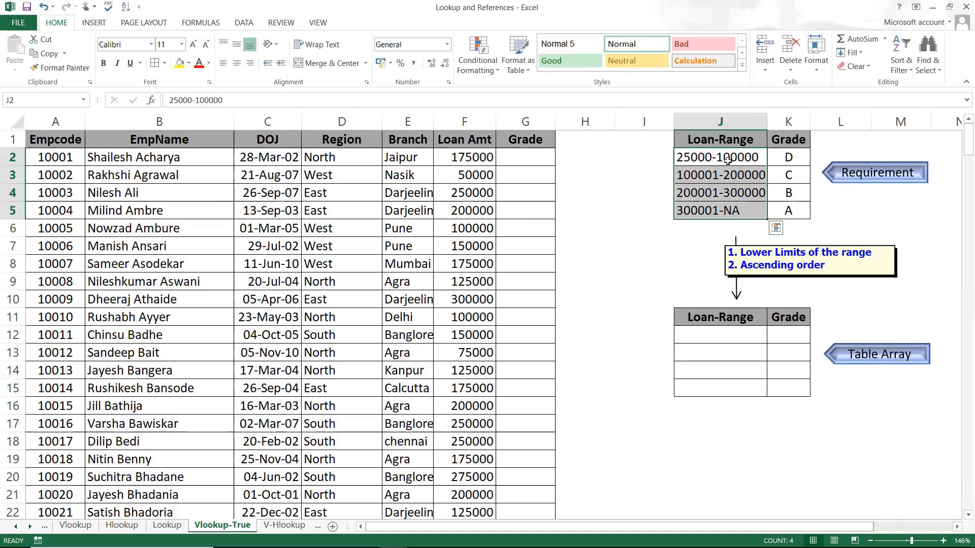
click(483, 155)
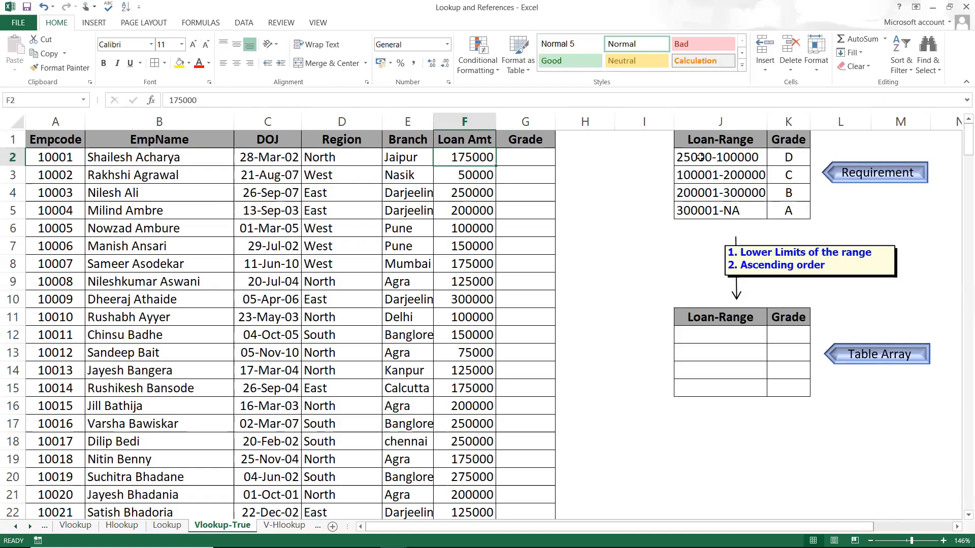
drag(700, 157, 704, 213)
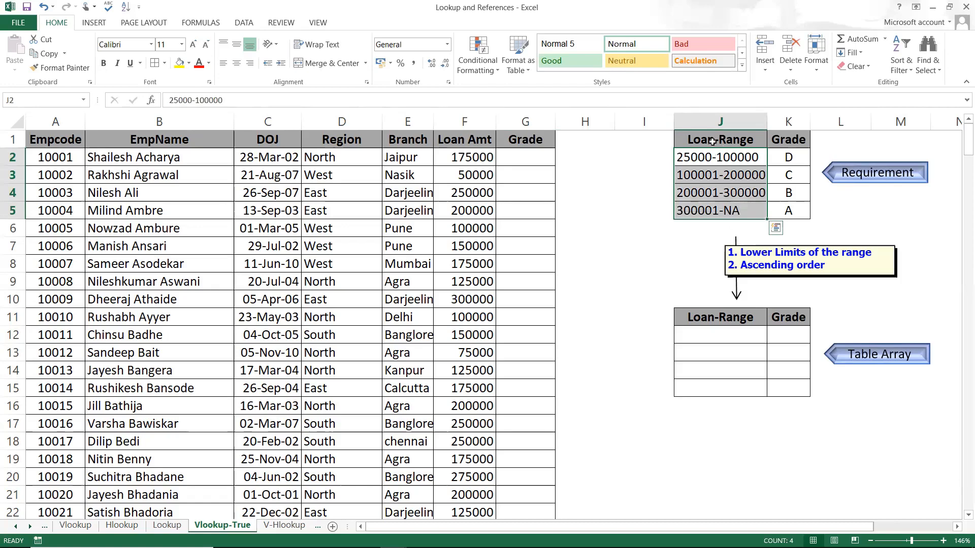
Enter the lower limits 25000, 100001, 200001 and 300001 in cells J12 to J15 of the Table Array
click(720, 329)
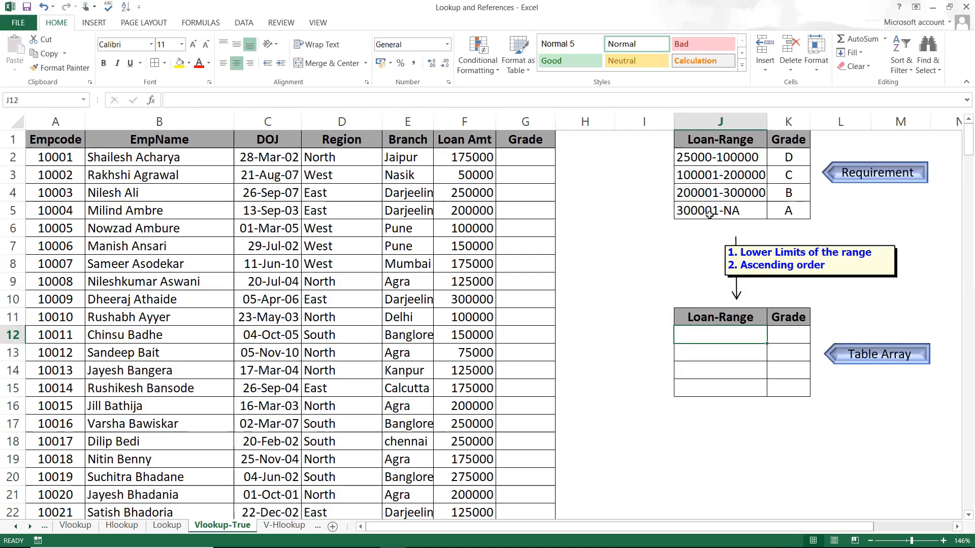
text(250000)
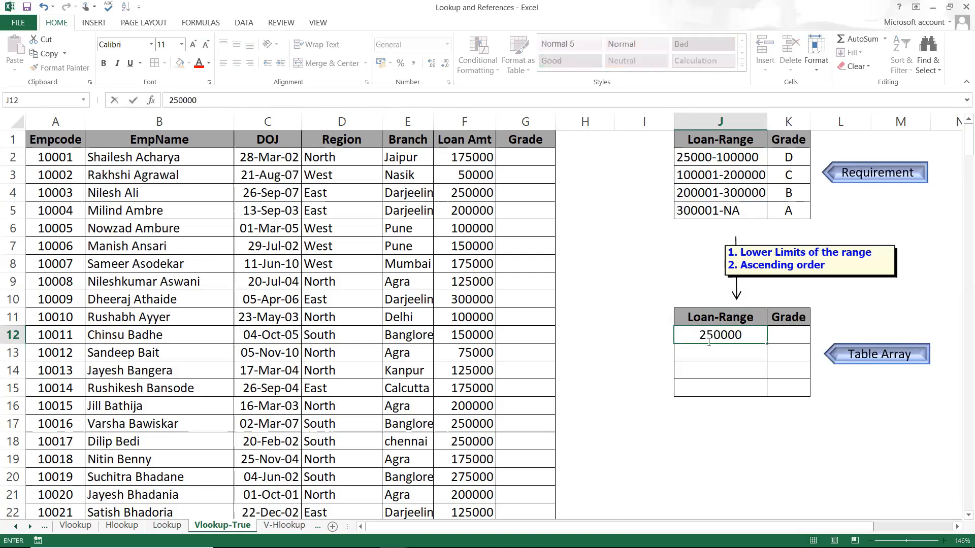
key(BackSpace)
key(Return)
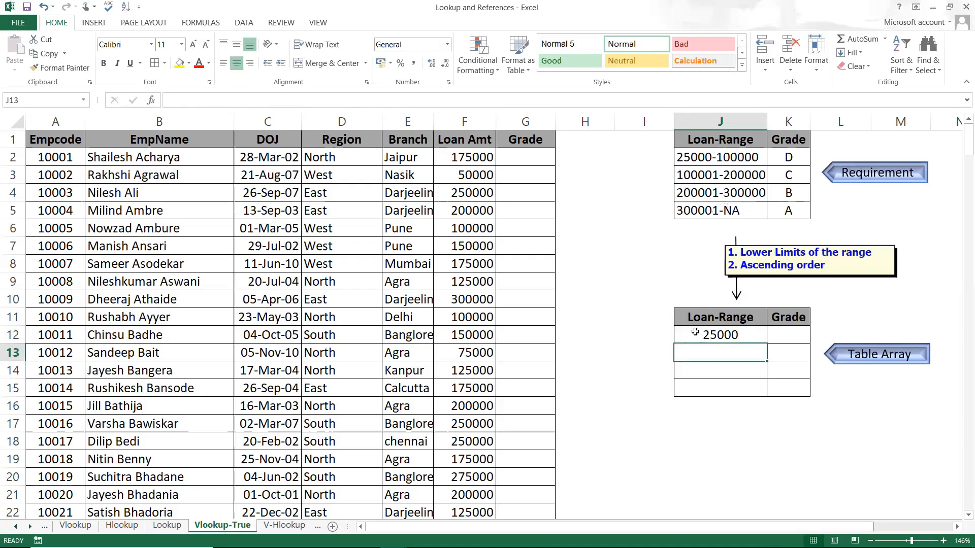
text(100001)
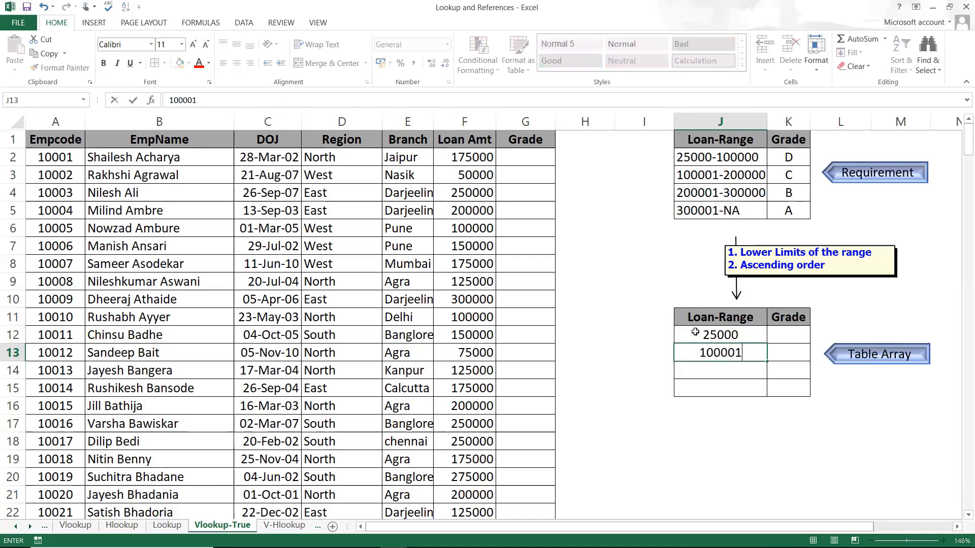
key(Return)
key(Down)
key(Up)
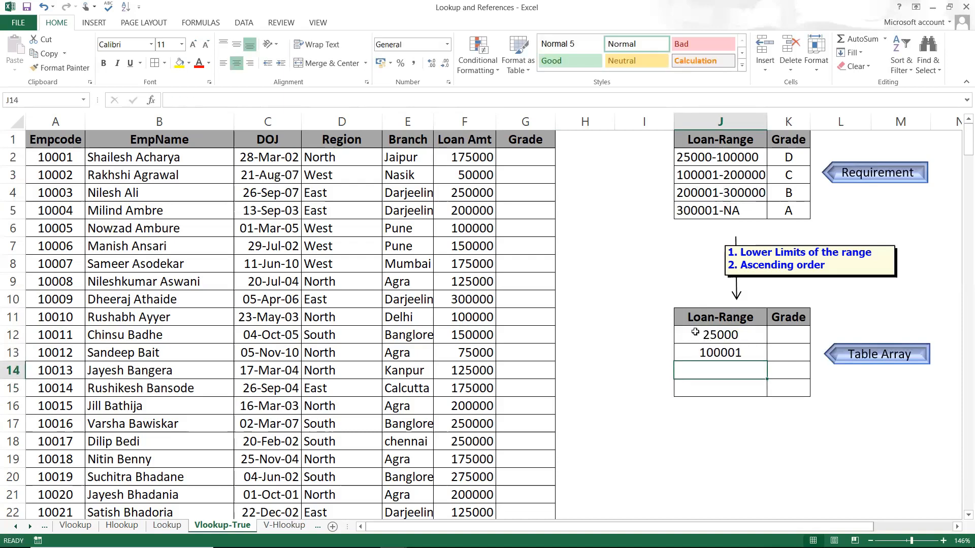
text(200001)
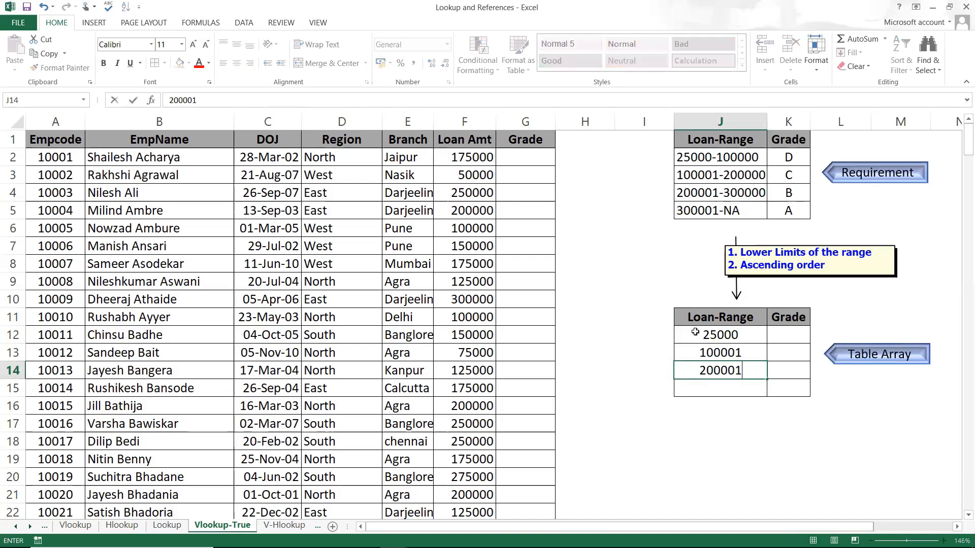
key(Return)
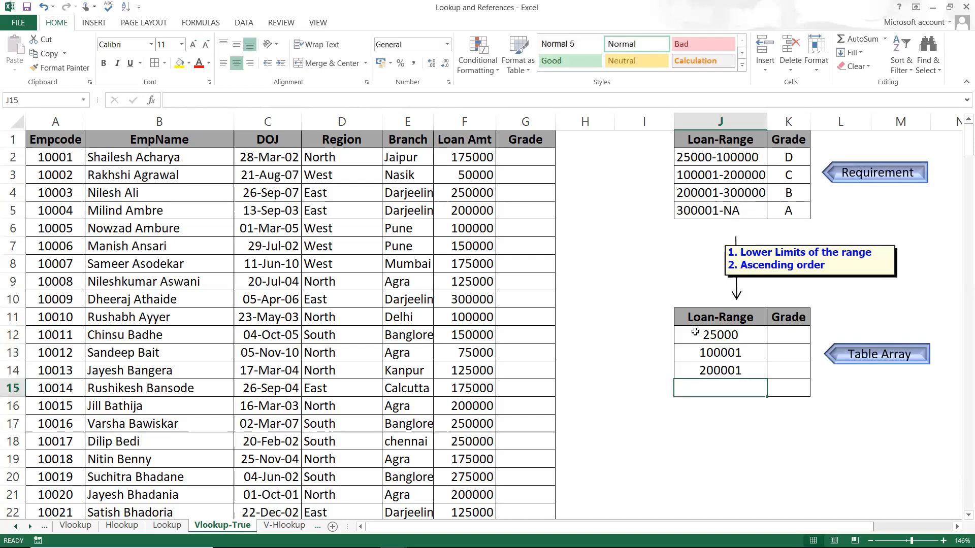
text(300001)
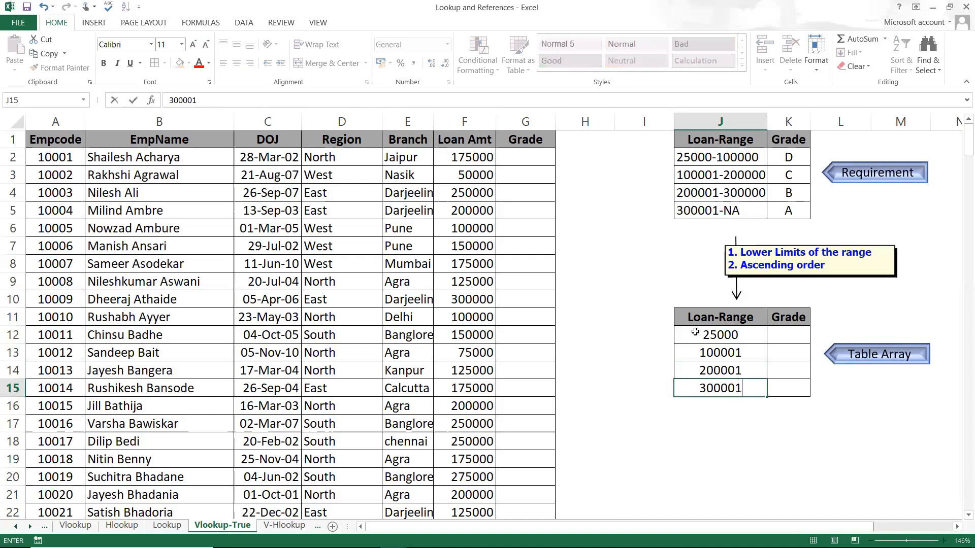
key(Return)
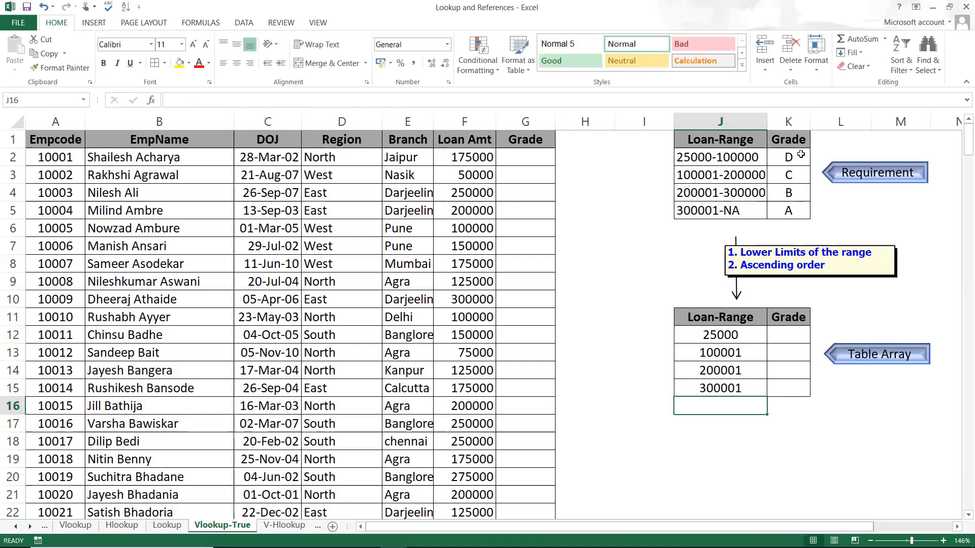
Copy the grades D, C, B and A from K2:K5 of the Requirement table into K12:K15 of the Table Array
drag(791, 155, 798, 214)
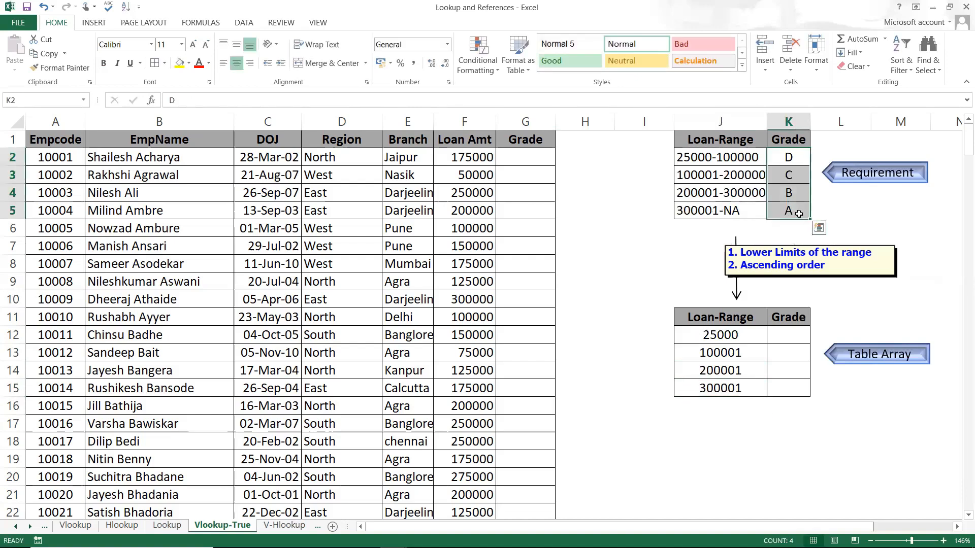
key(ctrl+c)
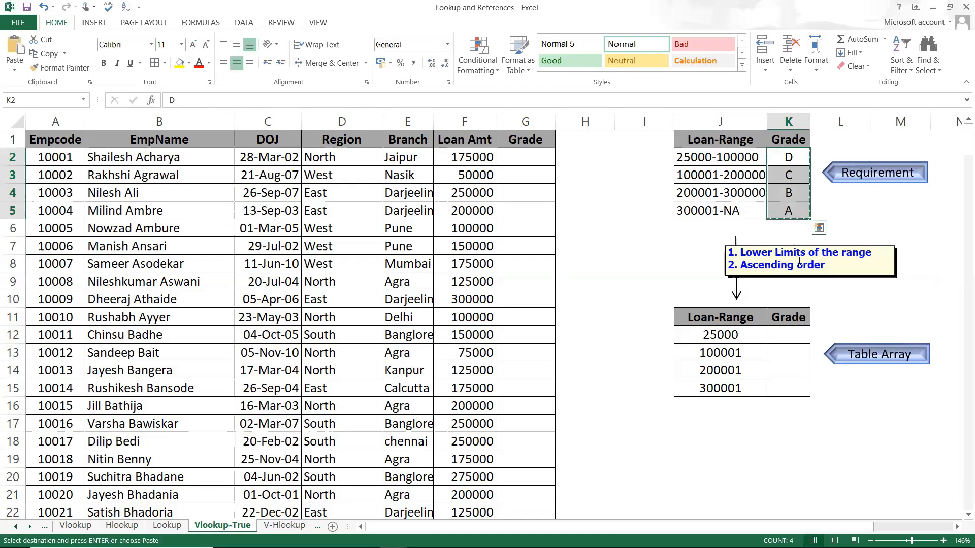
click(788, 329)
key(Return)
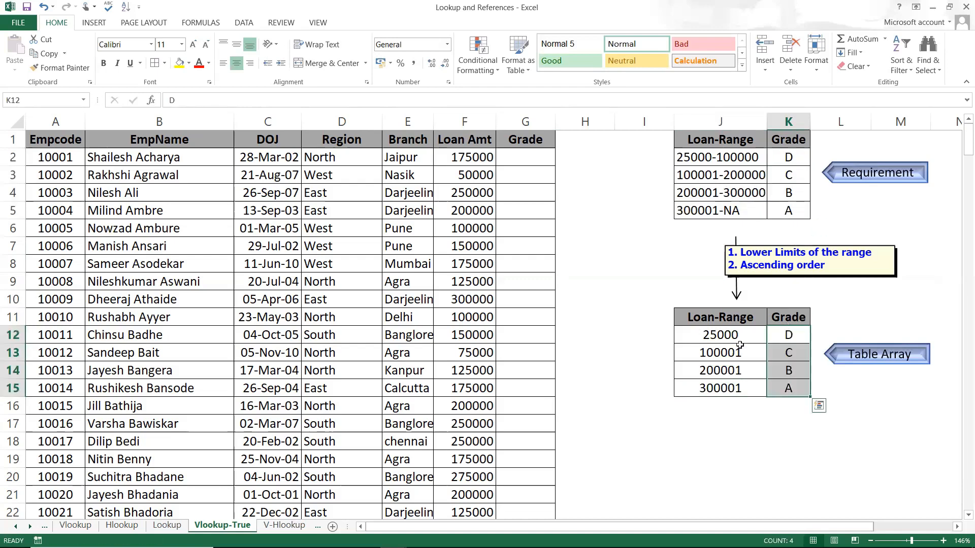
click(710, 317)
drag(710, 316, 792, 389)
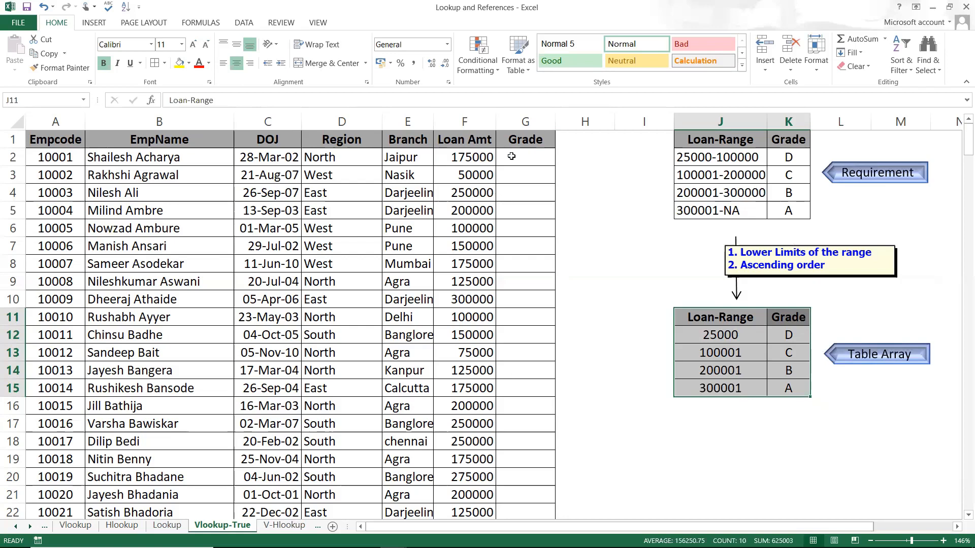
Enter =VLOOKUP(F2,$J$11:$K$15,2,1) in cell G2 to grade the first loan amount by approximate match
click(511, 157)
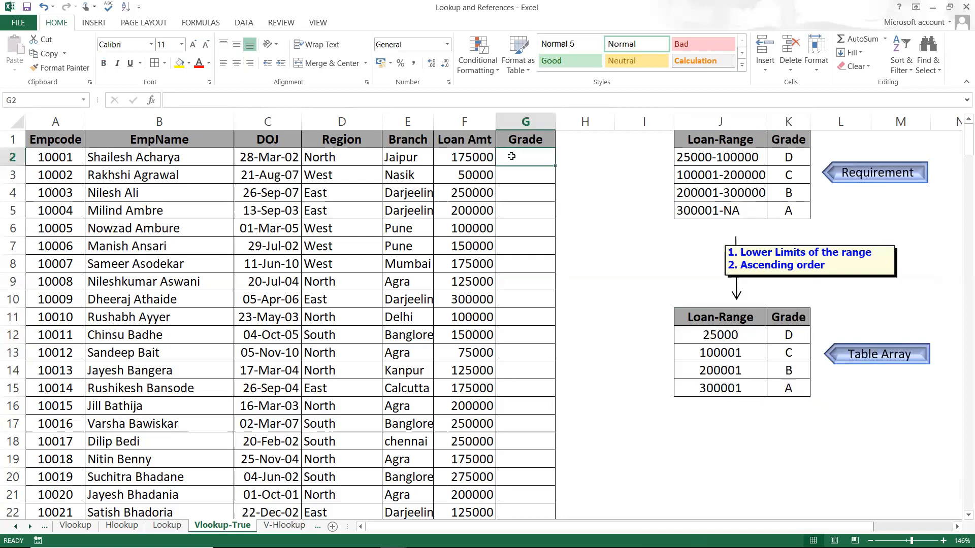
text(=)
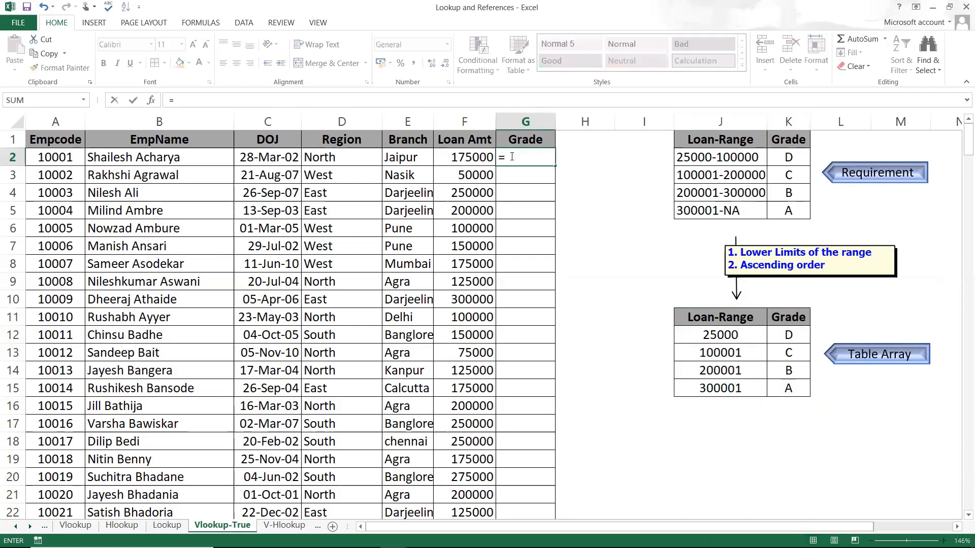
text(VLOOKUP()
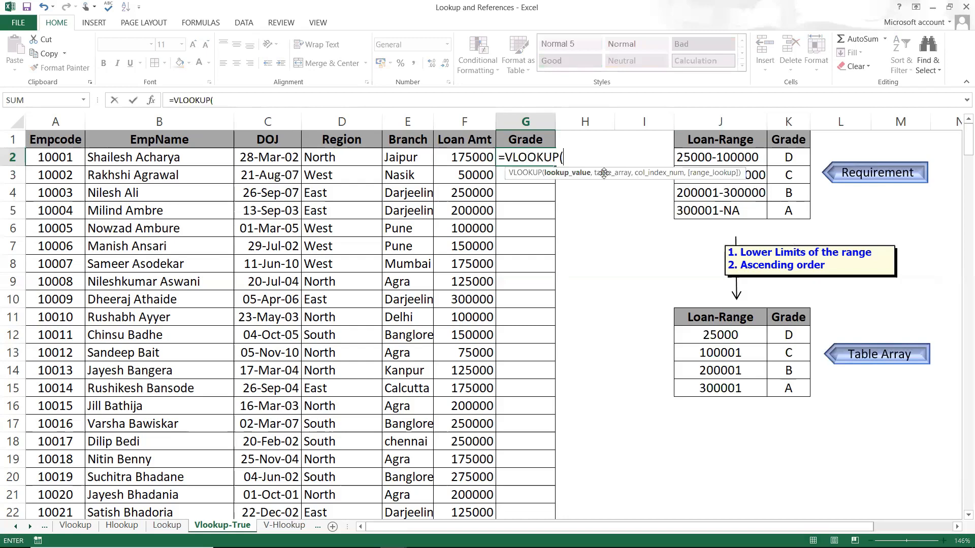
click(464, 153)
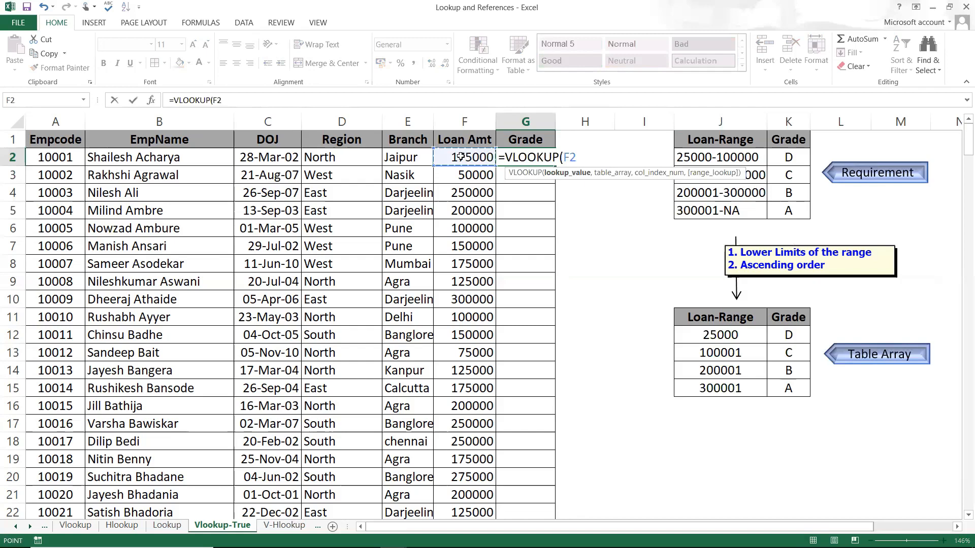
text(,)
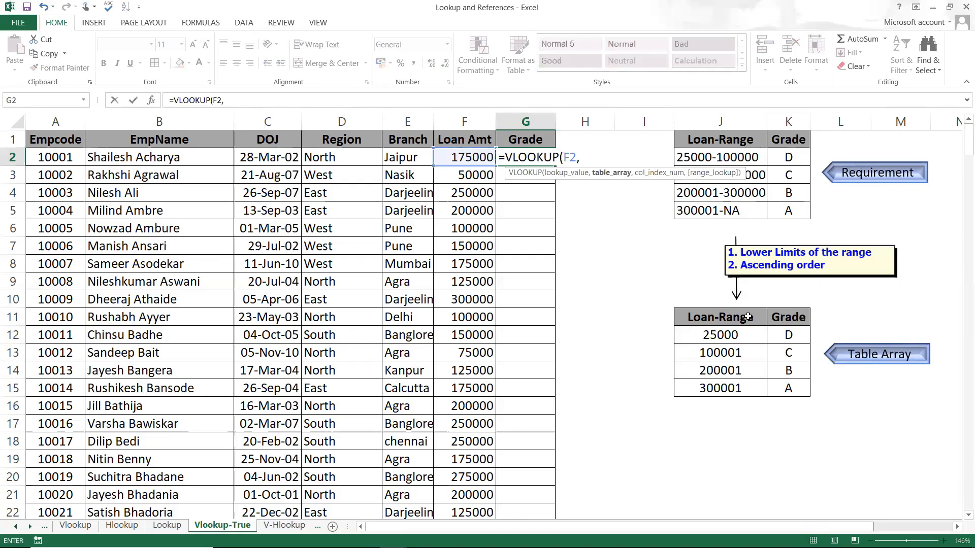
drag(758, 319, 784, 387)
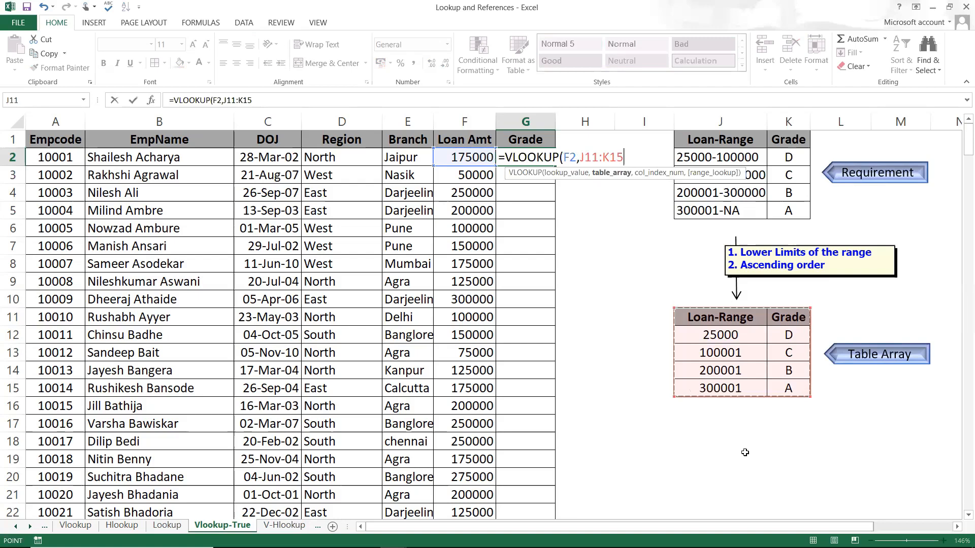
key(F4)
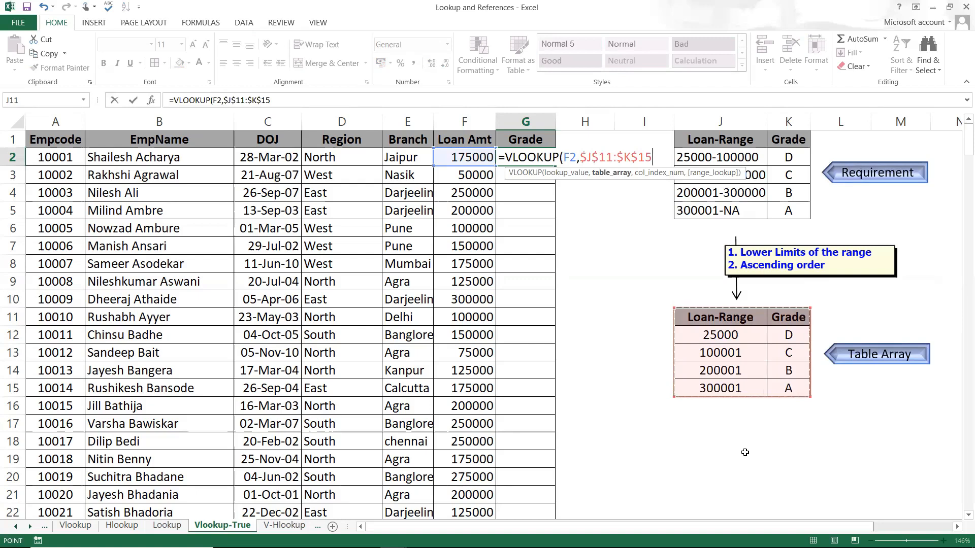
text(,)
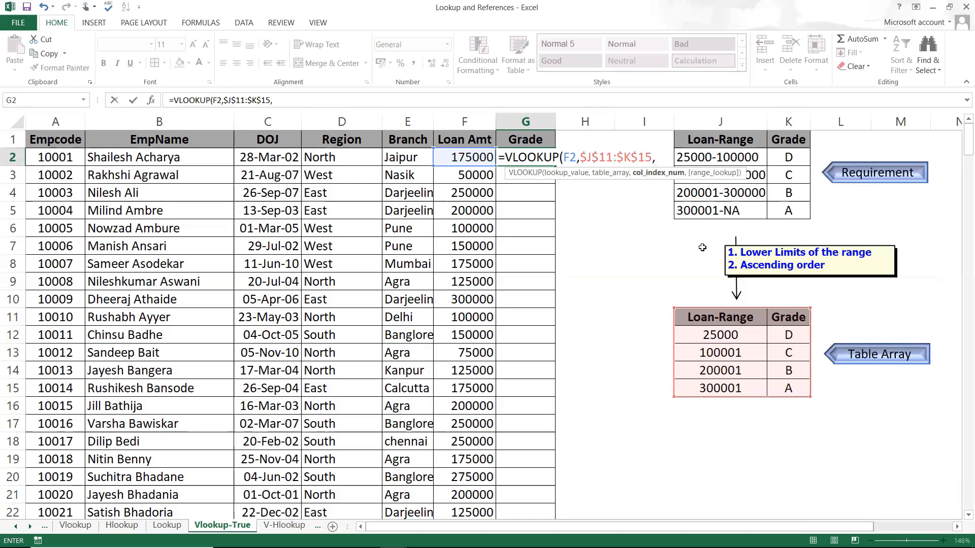
text(2,)
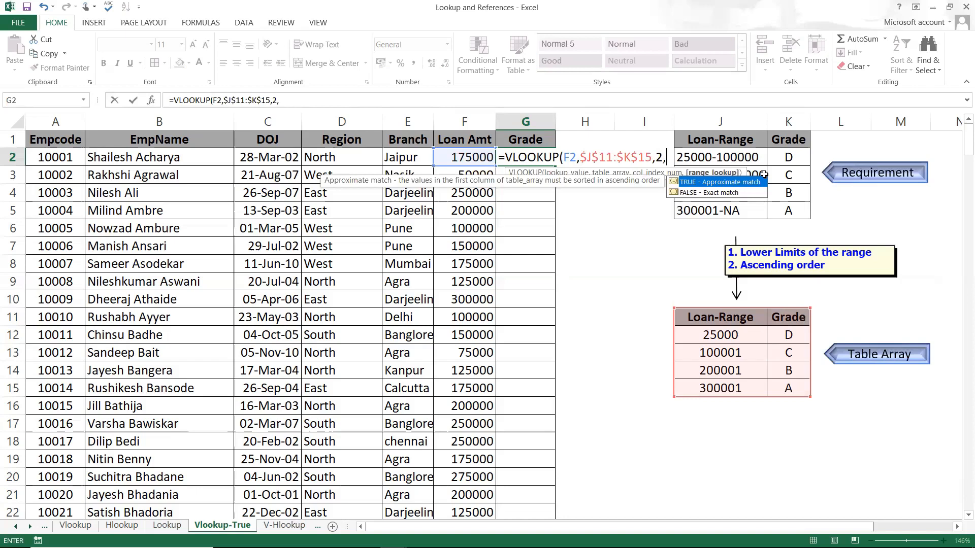
text(1))
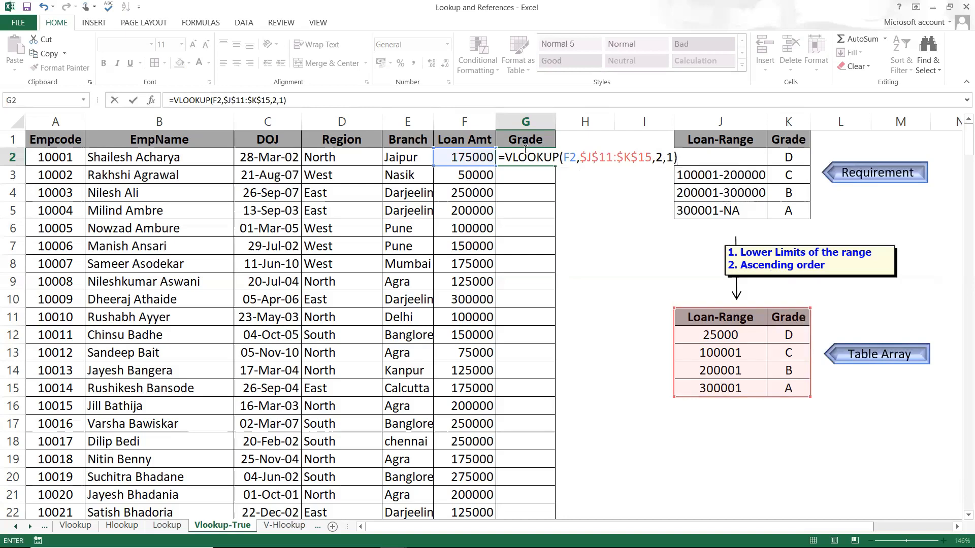
key(ctrl+Return)
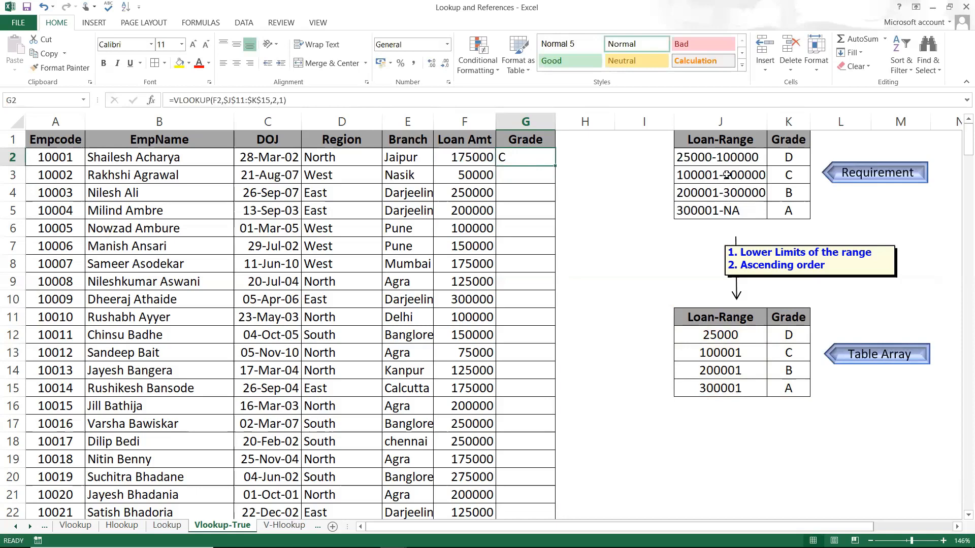
Check the first grade against the Requirement table and fill the G2 formula down the whole Grade column
click(790, 174)
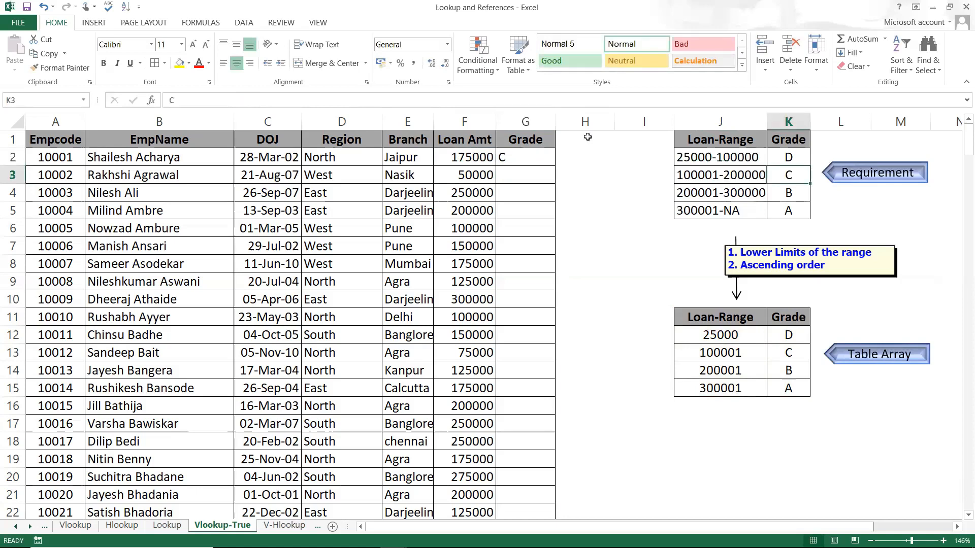
click(541, 159)
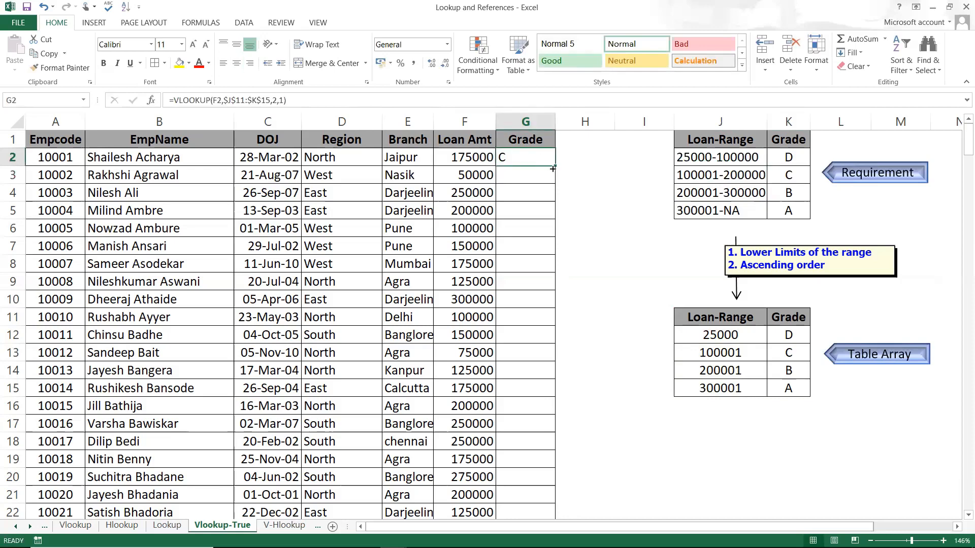
drag(554, 167, 555, 166)
double_click(554, 166)
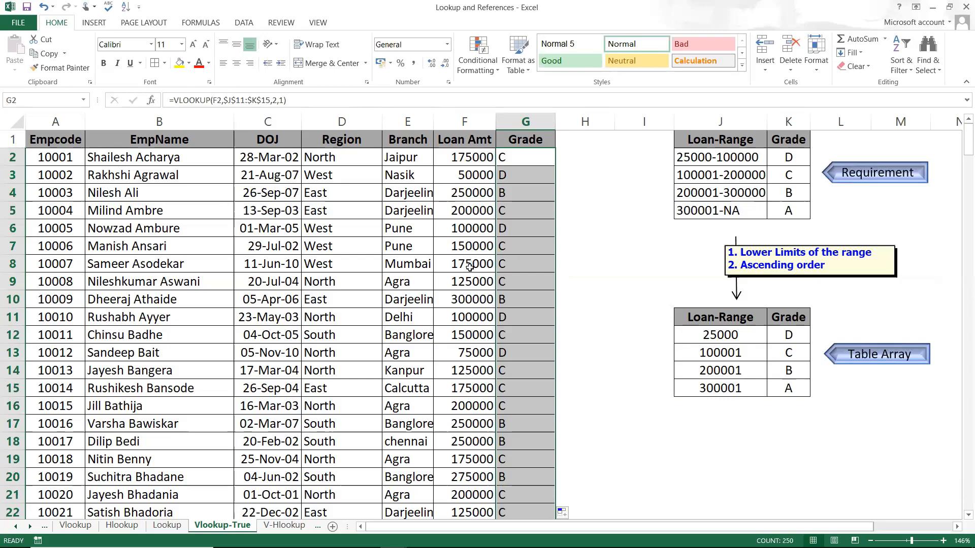
Compare the Loan Amt values and their assigned grades with the loan ranges in the Requirement table
click(465, 352)
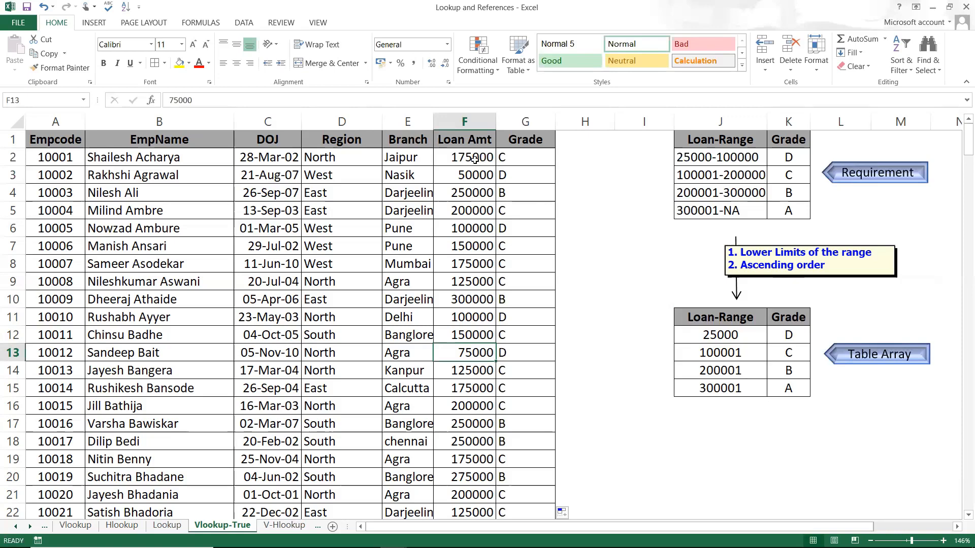
drag(474, 156, 477, 246)
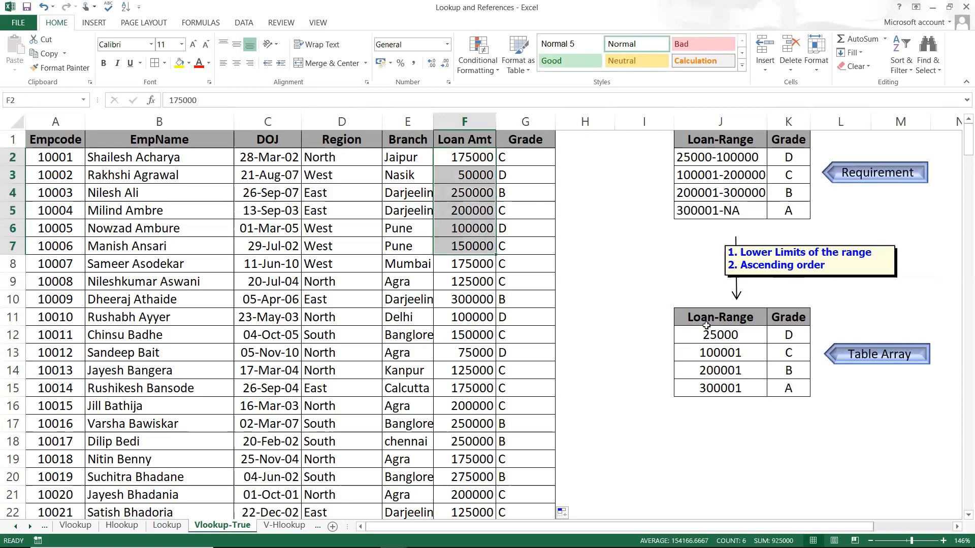
drag(689, 151, 693, 198)
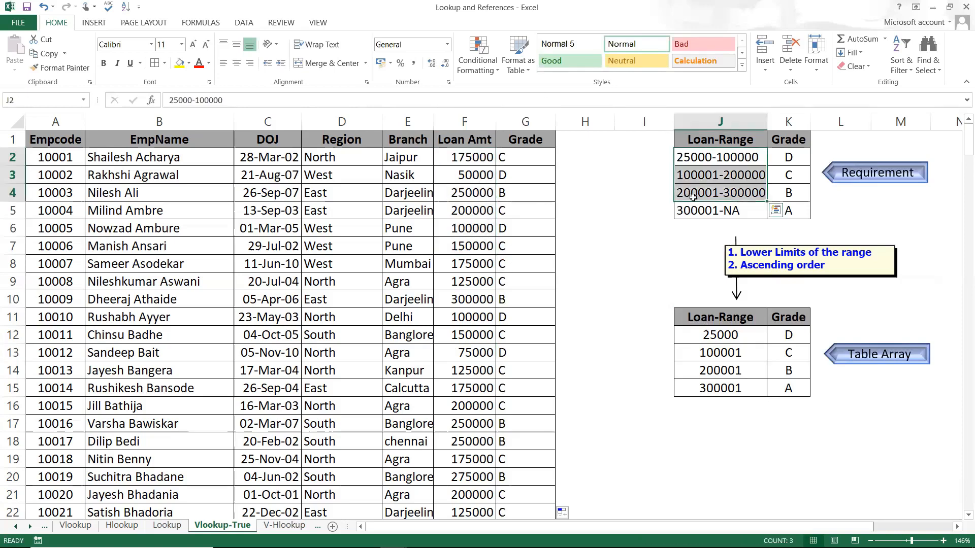